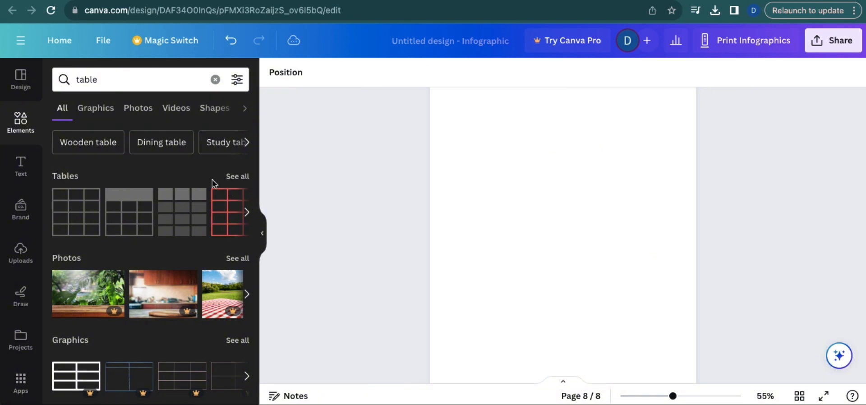
Browse all table elements and insert the plain grey outlined table with three columns and four rows.
{"action": "left_click", "coordinate": [236, 176]}
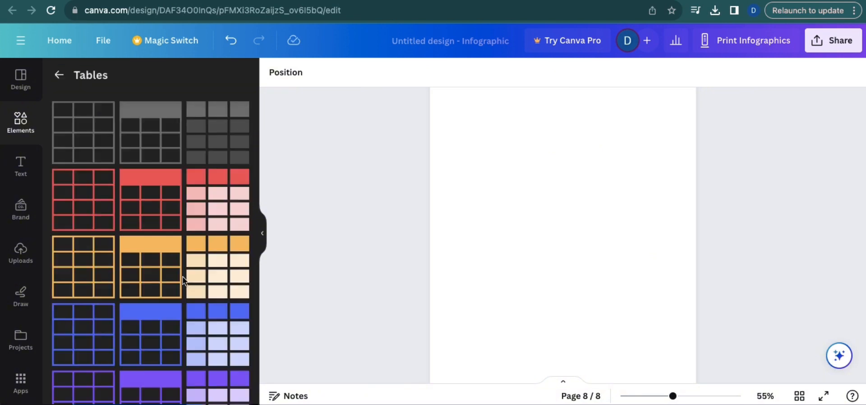
{"action": "scroll", "coordinate": [135, 316], "scroll_direction": "down", "scroll_amount": 1}
{"action": "scroll", "coordinate": [135, 316], "scroll_direction": "up", "scroll_amount": 1}
{"action": "left_click", "coordinate": [74, 133]}
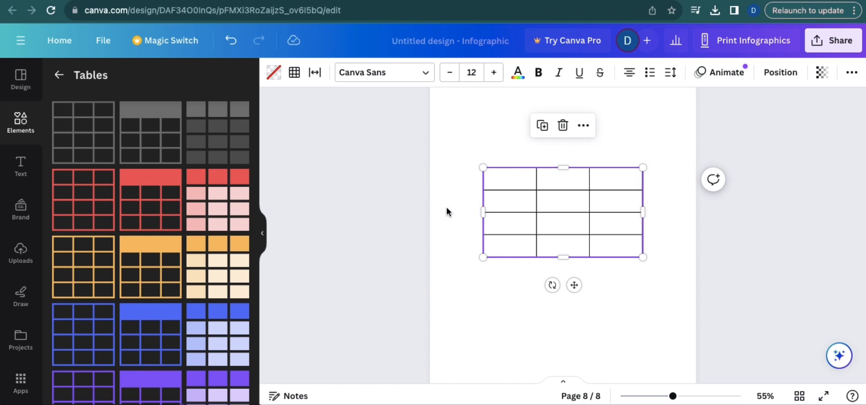
Add three columns to the table for a total of six columns.
{"action": "left_click", "coordinate": [581, 240]}
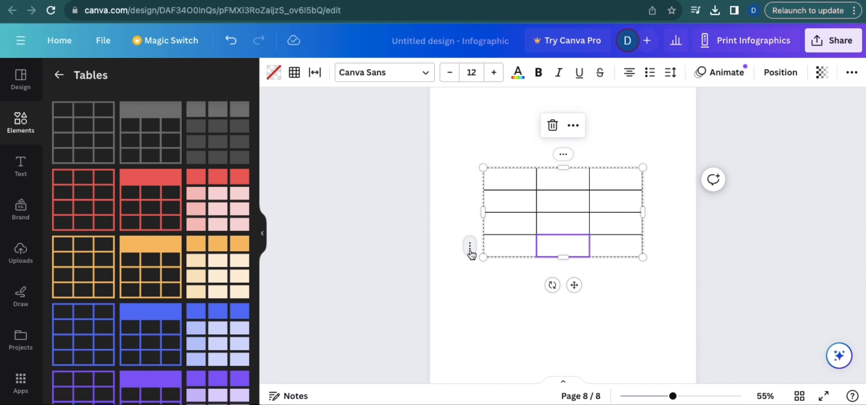
{"action": "left_click", "coordinate": [563, 154]}
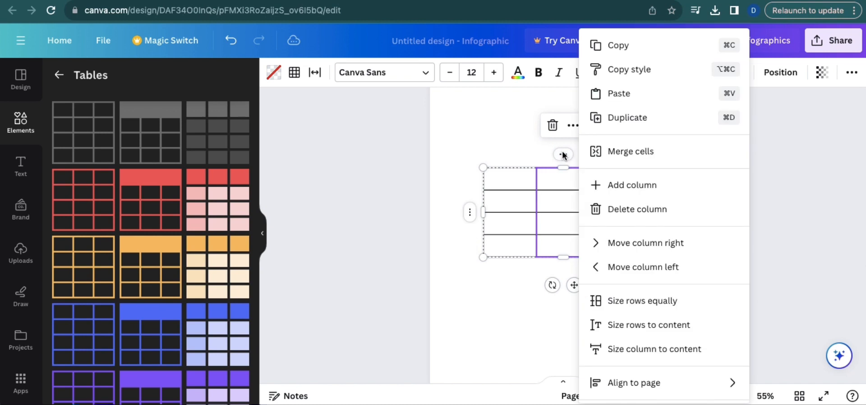
{"action": "left_click", "coordinate": [615, 191]}
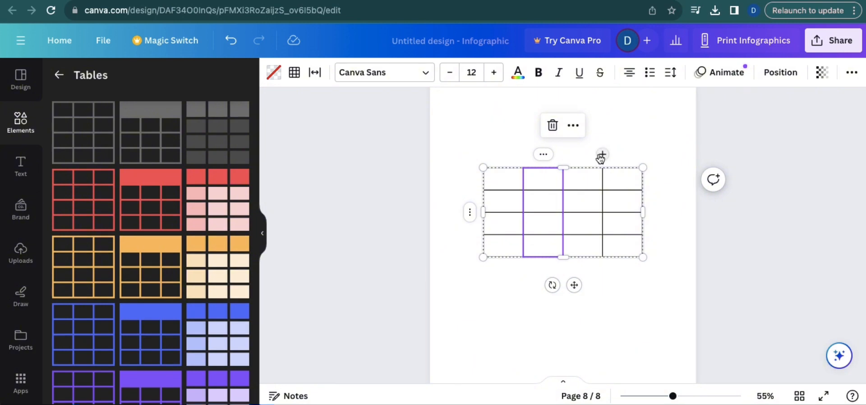
{"action": "left_click", "coordinate": [600, 156]}
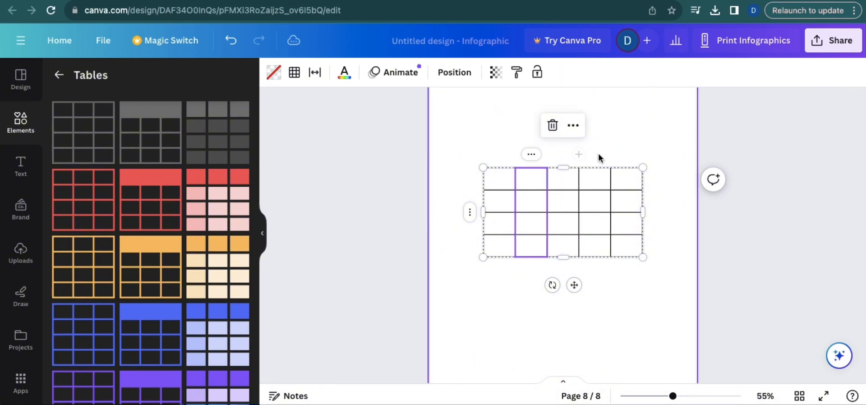
Add three rows below the table's second row for a total of seven rows.
{"action": "left_click", "coordinate": [494, 210]}
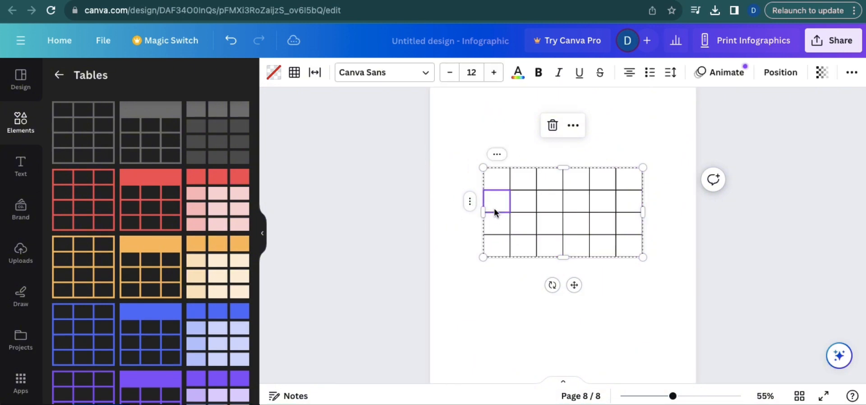
{"action": "left_click", "coordinate": [470, 202]}
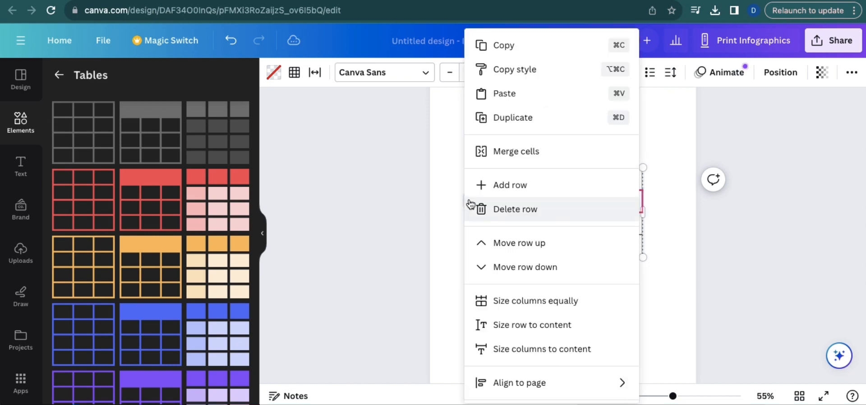
{"action": "left_click", "coordinate": [513, 185]}
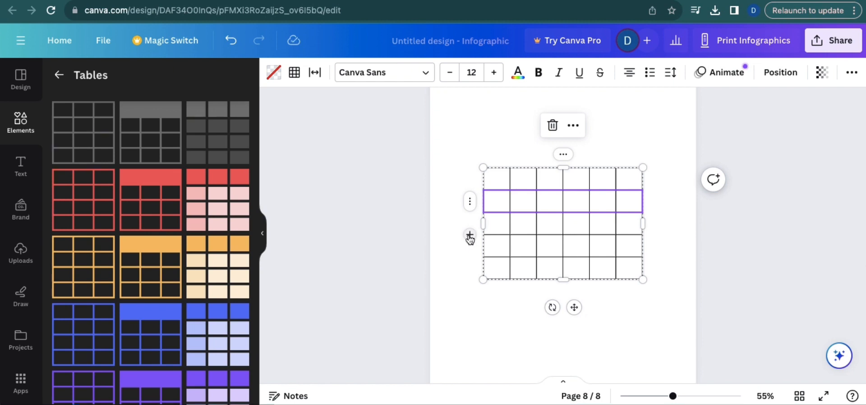
{"action": "left_click", "coordinate": [469, 237]}
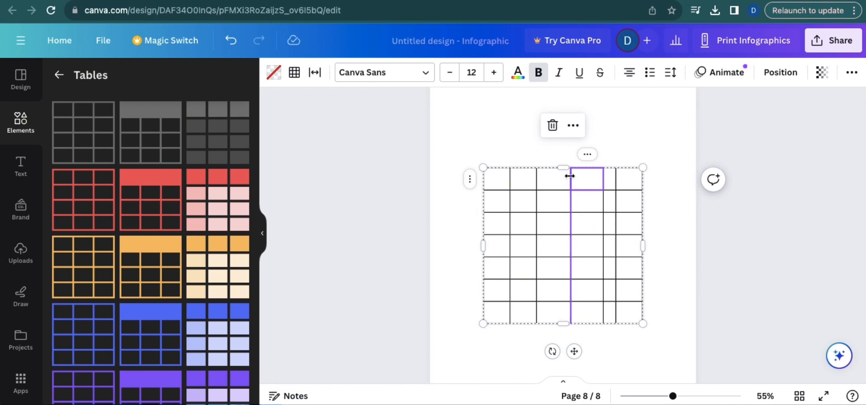
Widen the table's second column and its first column by moving the column borders.
{"action": "mouse_move", "coordinate": [569, 176]}
{"action": "left_mouse_down"}
{"action": "mouse_move", "coordinate": [545, 178]}
{"action": "mouse_move", "coordinate": [591, 175]}
{"action": "mouse_move", "coordinate": [577, 183]}
{"action": "left_mouse_up"}
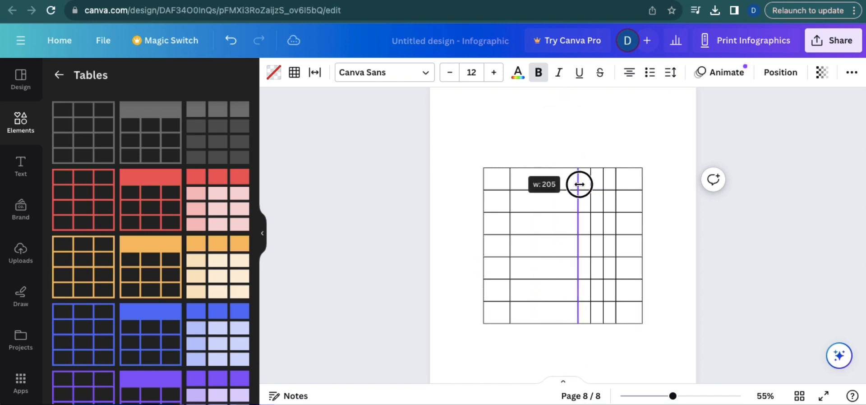
{"action": "left_click_drag", "start_coordinate": [510, 178], "coordinate": [562, 182]}
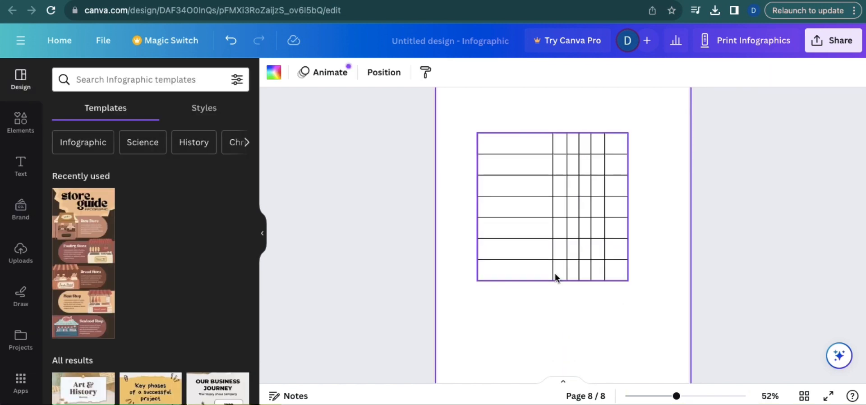
Select all cells of the table and size its columns equally, followed by its rows.
{"action": "left_click_drag", "start_coordinate": [473, 123], "coordinate": [644, 310]}
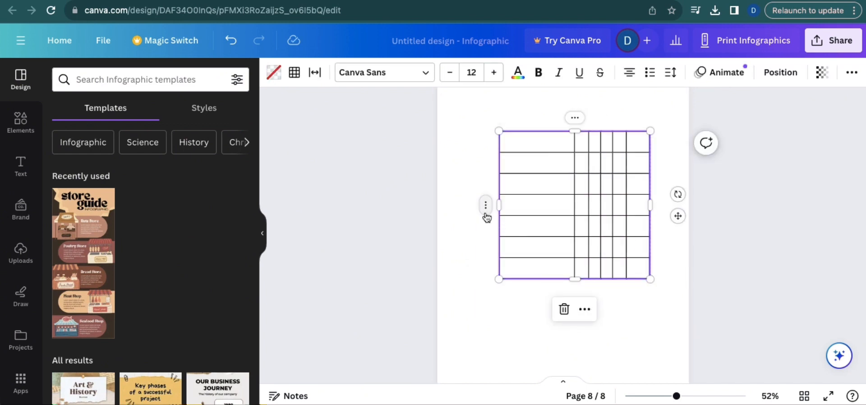
{"action": "left_click", "coordinate": [485, 214]}
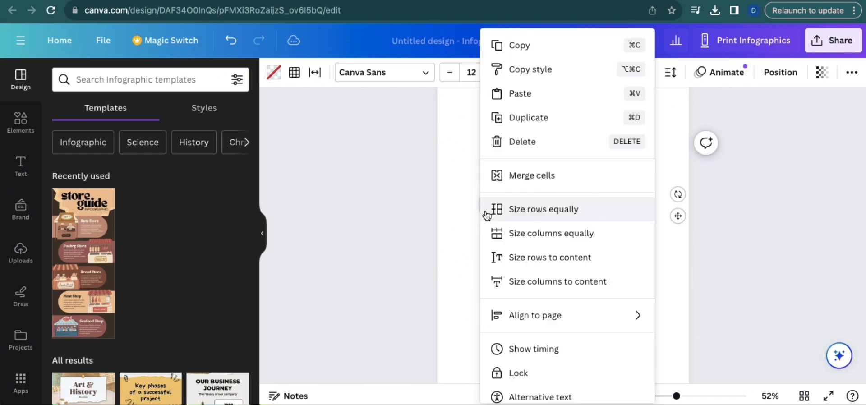
{"action": "left_click", "coordinate": [536, 237]}
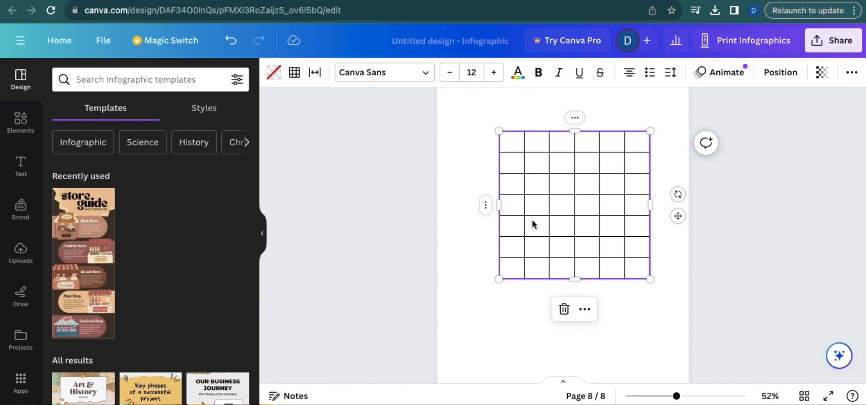
{"action": "left_click", "coordinate": [512, 226]}
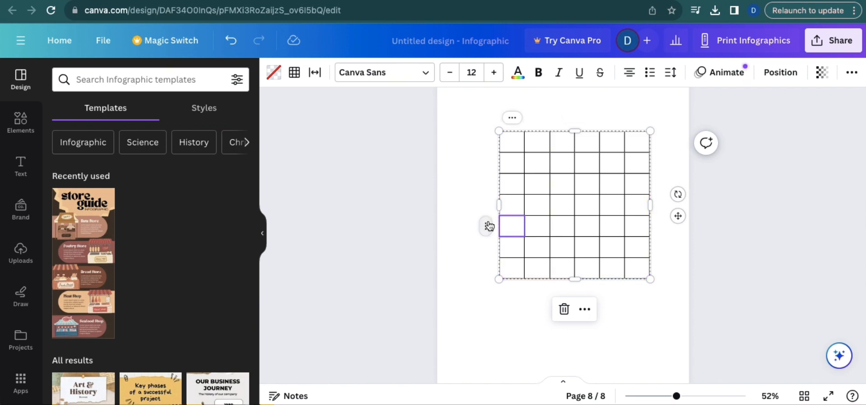
{"action": "right_click", "coordinate": [591, 220]}
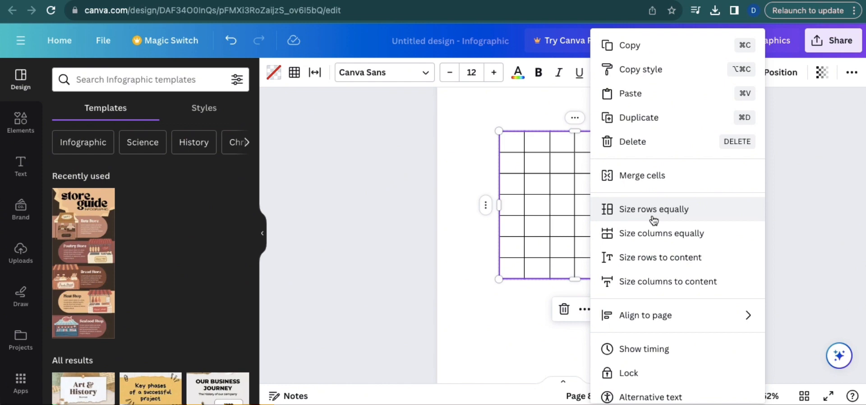
{"action": "left_click", "coordinate": [653, 221]}
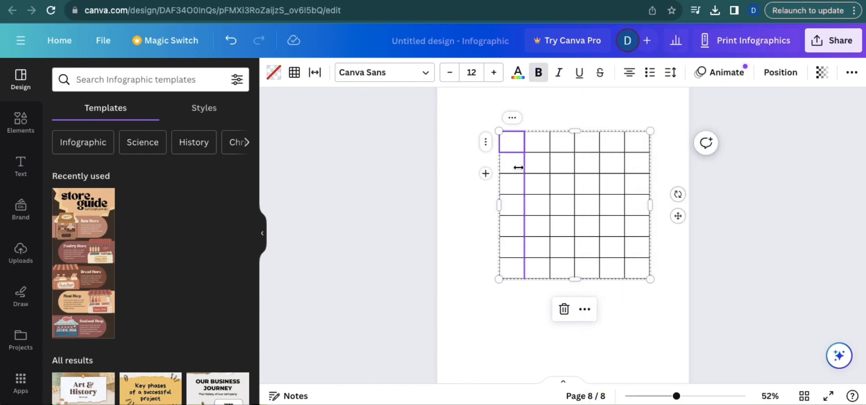
Fill all six cells of the table's top row with the muted brown from the first photo palette.
{"action": "left_click", "coordinate": [273, 76]}
{"action": "scroll", "coordinate": [171, 277], "scroll_direction": "down", "scroll_amount": 2}
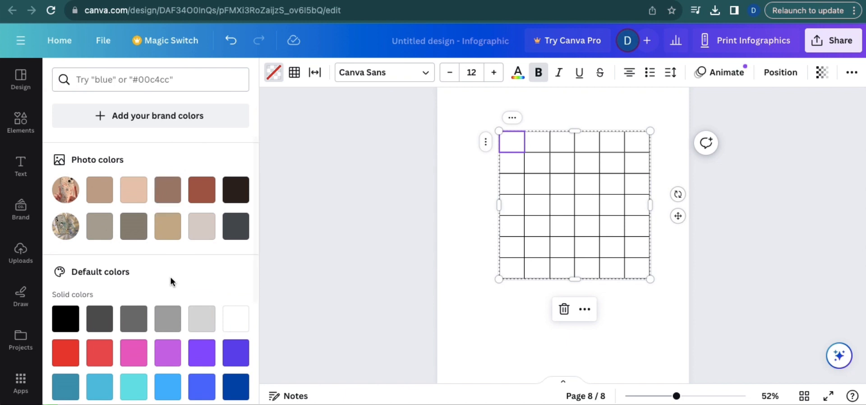
{"action": "scroll", "coordinate": [170, 279], "scroll_direction": "down", "scroll_amount": 3}
{"action": "scroll", "coordinate": [168, 284], "scroll_direction": "up", "scroll_amount": 3}
{"action": "left_click", "coordinate": [178, 171]}
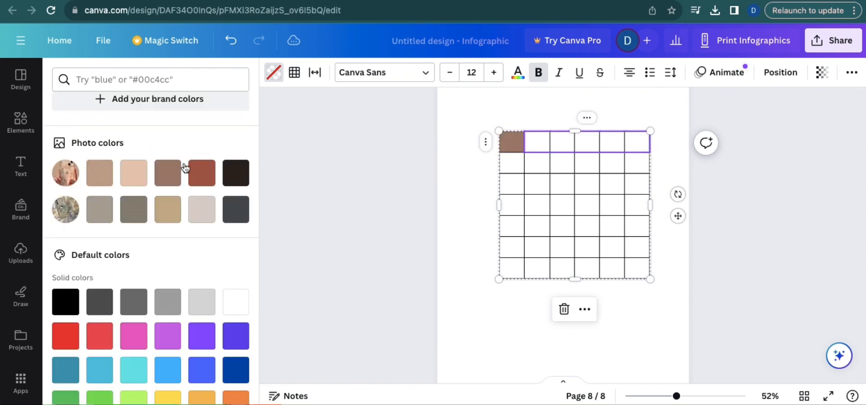
{"action": "left_click", "coordinate": [170, 171]}
Fill the second cell of row two with grey-brown, and row three's third cell with tan and fifth cell with light beige.
{"action": "left_click", "coordinate": [532, 161]}
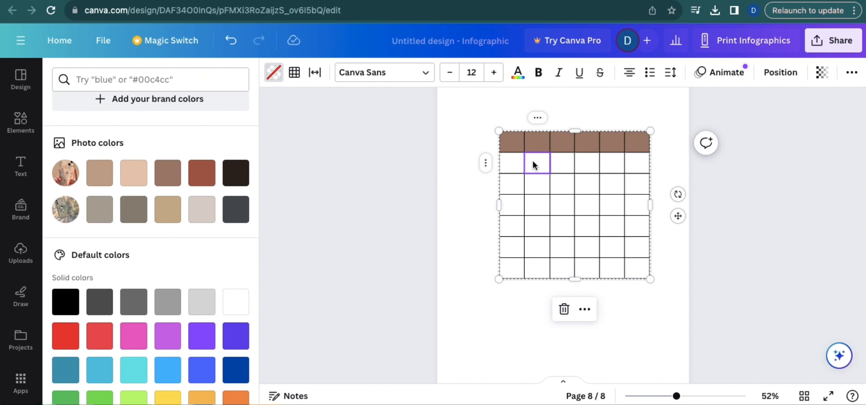
{"action": "left_click", "coordinate": [133, 208]}
{"action": "left_click", "coordinate": [567, 182]}
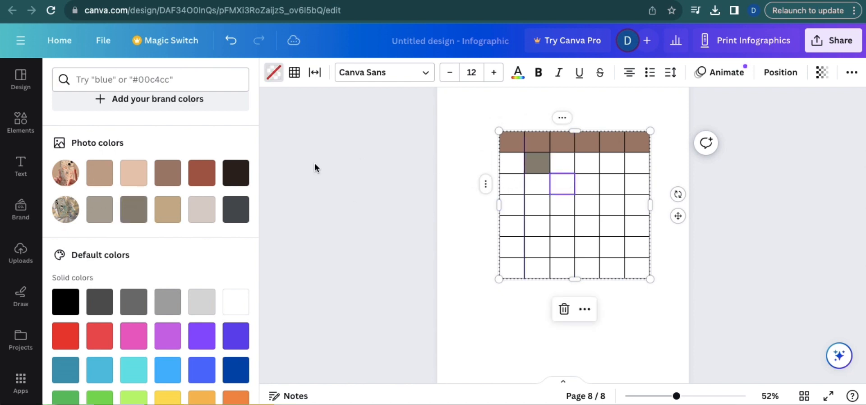
{"action": "left_click", "coordinate": [167, 209]}
{"action": "left_click", "coordinate": [607, 184]}
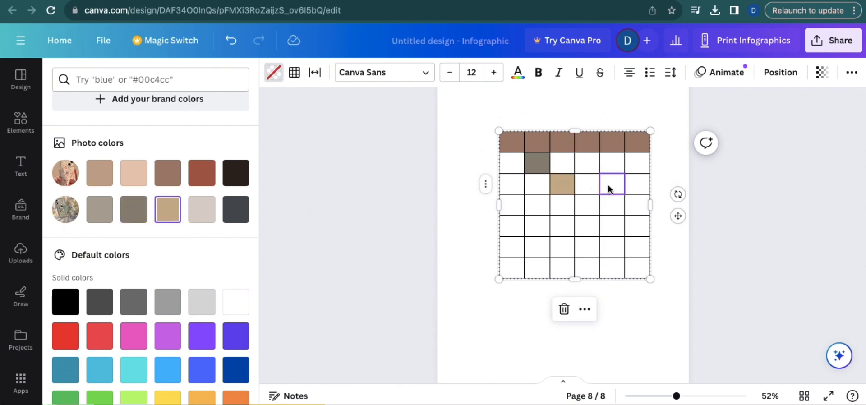
{"action": "left_click", "coordinate": [167, 172]}
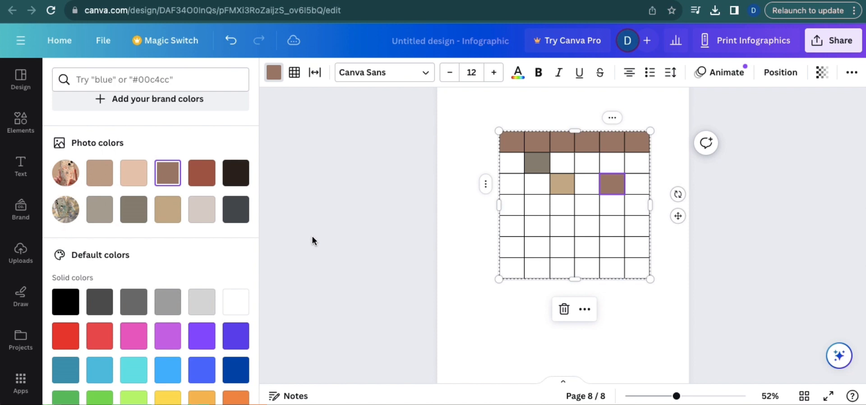
{"action": "left_click", "coordinate": [201, 209]}
{"action": "left_click", "coordinate": [492, 336]}
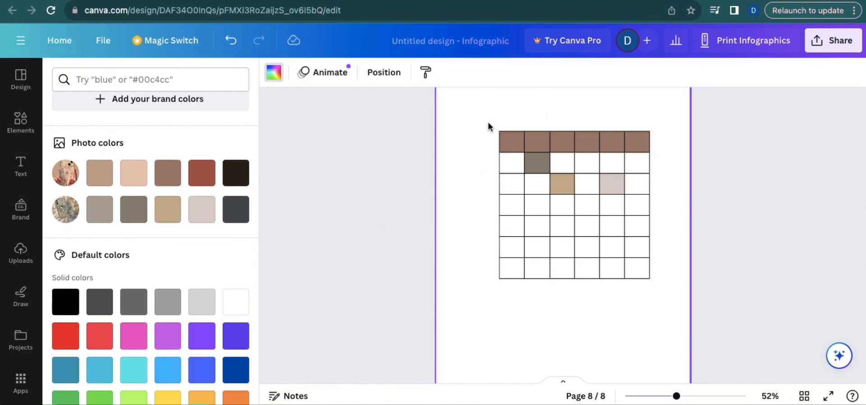
Select the whole table and recolour its inner borders with the tan document colour.
{"action": "left_click_drag", "start_coordinate": [488, 122], "coordinate": [677, 321]}
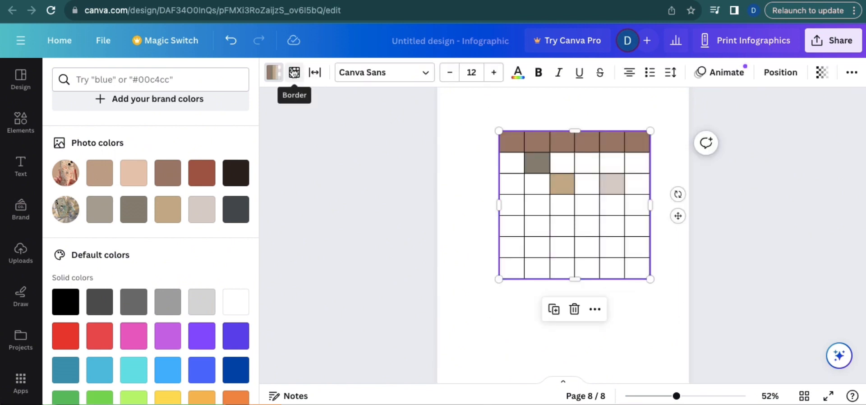
{"action": "left_click", "coordinate": [294, 72]}
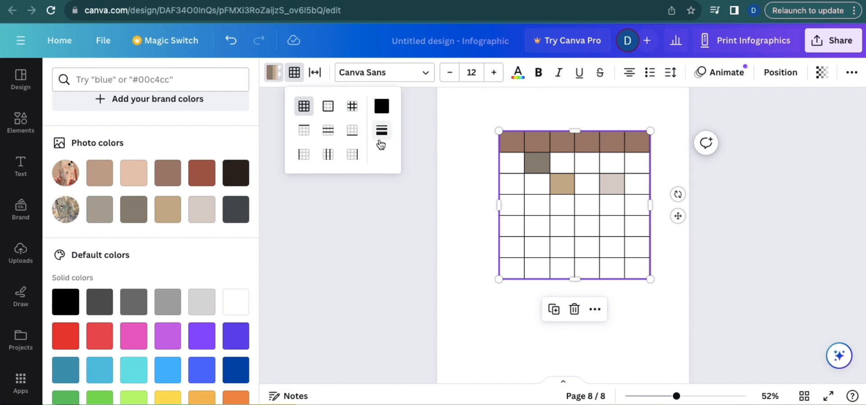
{"action": "left_click", "coordinate": [328, 106]}
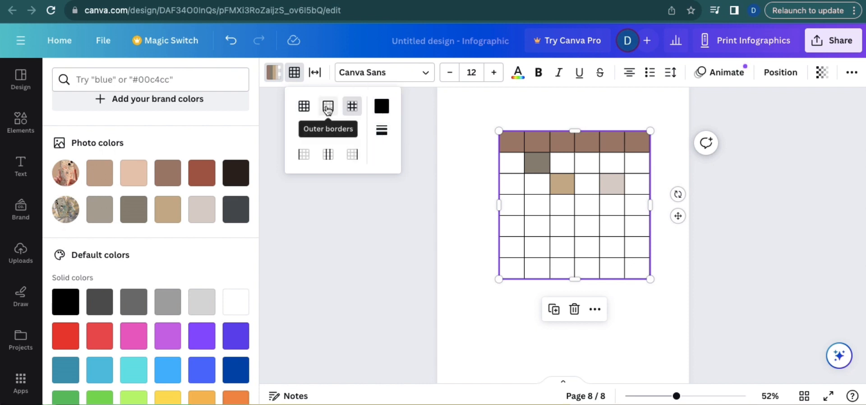
{"action": "left_click", "coordinate": [352, 106]}
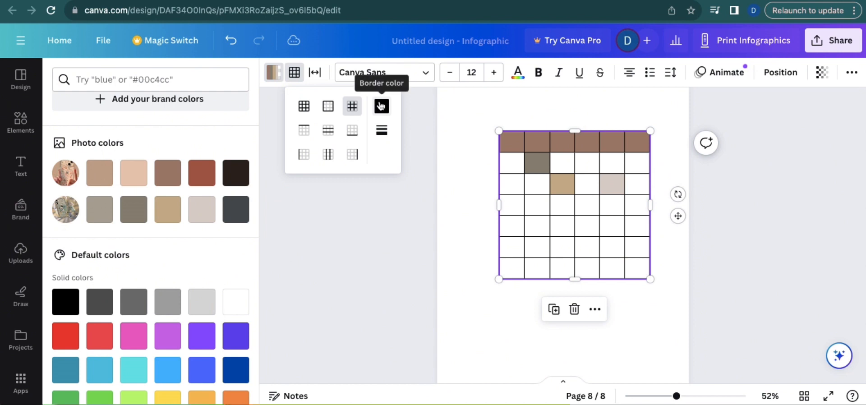
{"action": "left_click", "coordinate": [381, 106]}
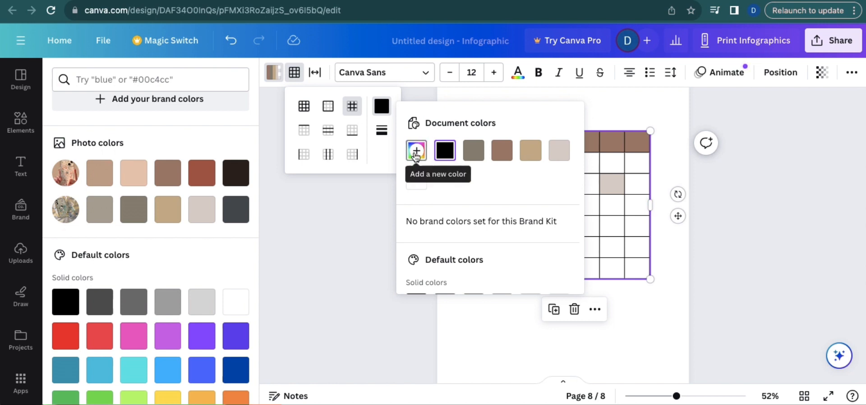
{"action": "left_click", "coordinate": [557, 151]}
{"action": "left_click", "coordinate": [532, 151]}
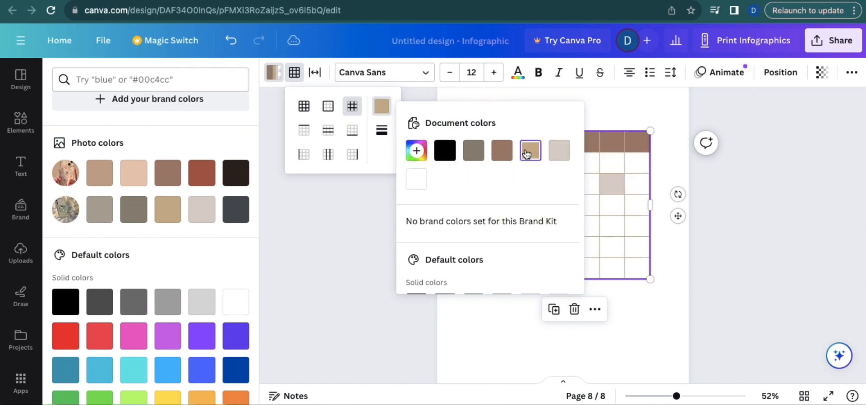
Increase the border weight of the table's inner borders, keeping the solid line style.
{"action": "left_click", "coordinate": [382, 131]}
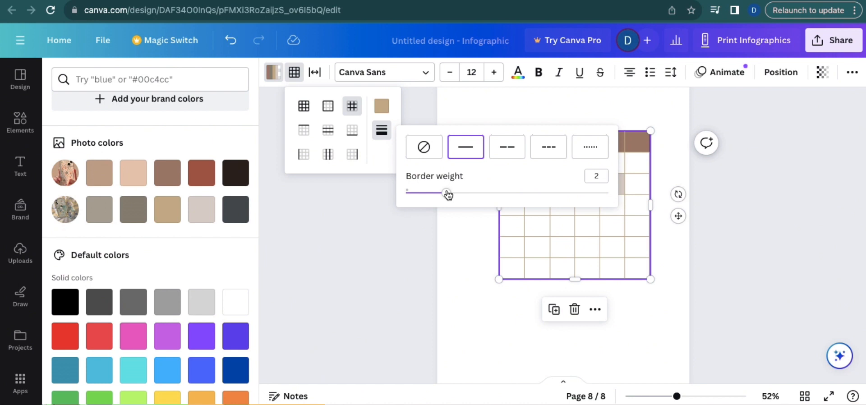
{"action": "left_click_drag", "start_coordinate": [447, 194], "coordinate": [506, 193]}
{"action": "left_click", "coordinate": [532, 231]}
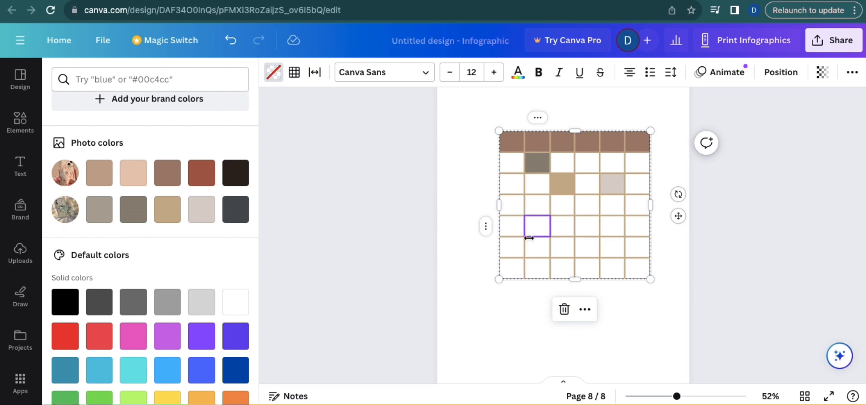
Recolour all borders of the third cell in row five with the muted brown document colour.
{"action": "left_click", "coordinate": [561, 231]}
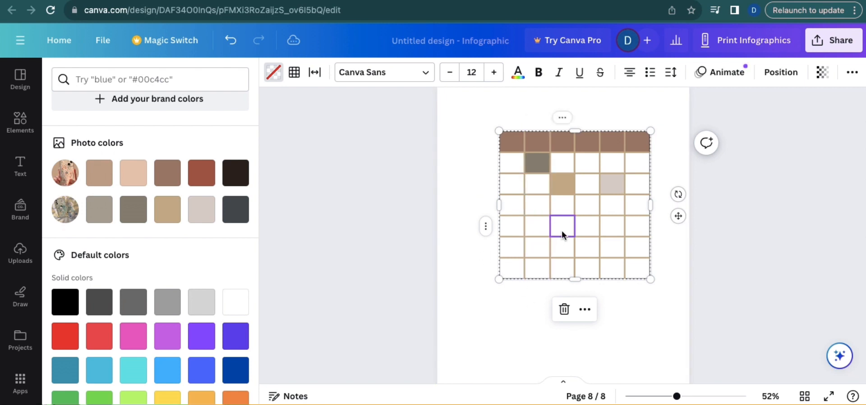
{"action": "left_click", "coordinate": [294, 72]}
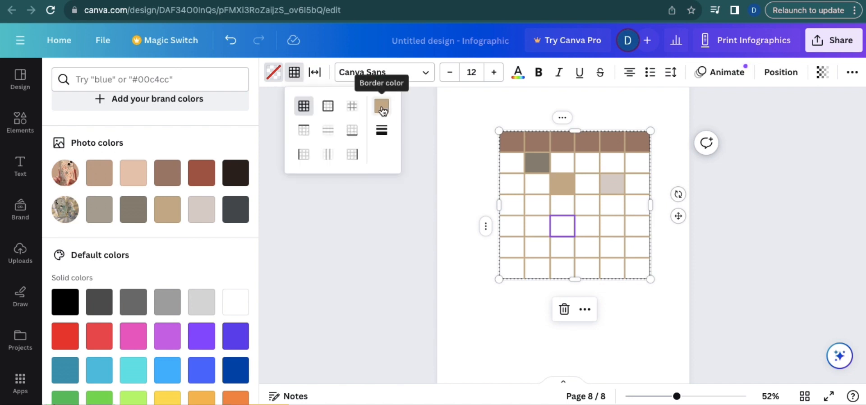
{"action": "left_click", "coordinate": [382, 106]}
{"action": "left_click", "coordinate": [501, 150]}
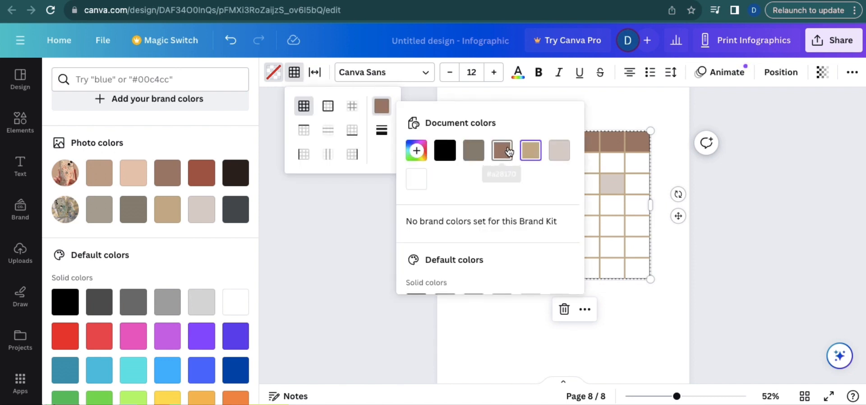
Give the borders of row five's third cell the dotted line style and a border weight of 9.
{"action": "left_click", "coordinate": [382, 131]}
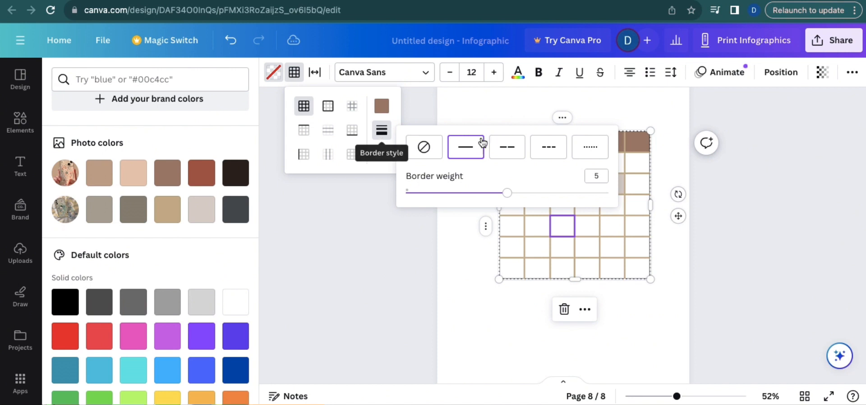
{"action": "left_click", "coordinate": [553, 148]}
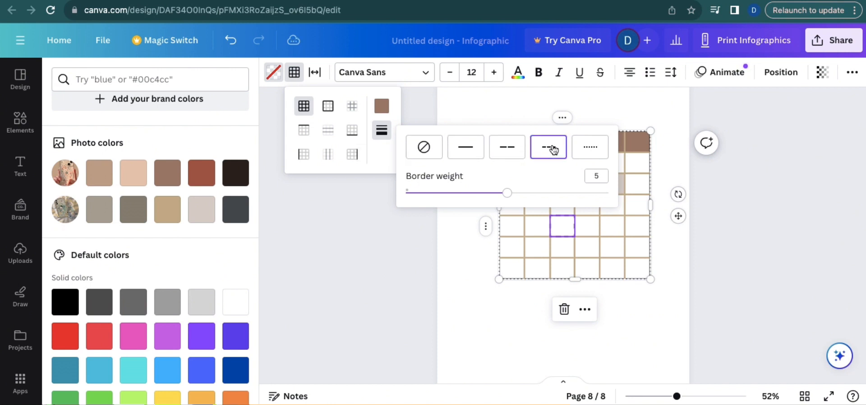
{"action": "left_click", "coordinate": [504, 147]}
{"action": "left_click", "coordinate": [588, 153]}
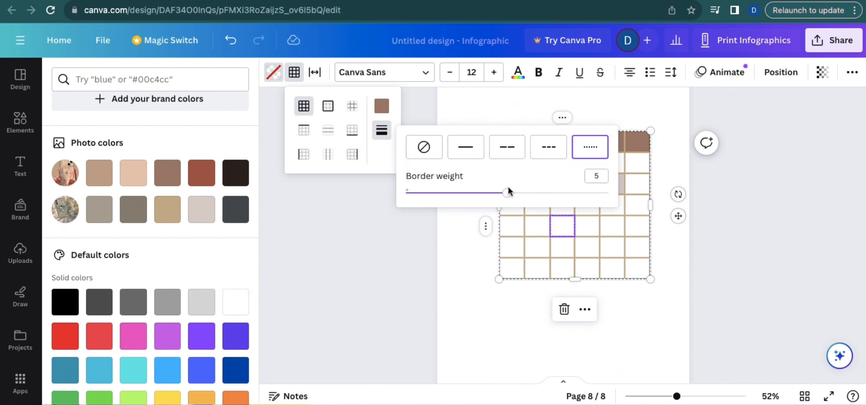
{"action": "left_click_drag", "start_coordinate": [508, 193], "coordinate": [587, 193]}
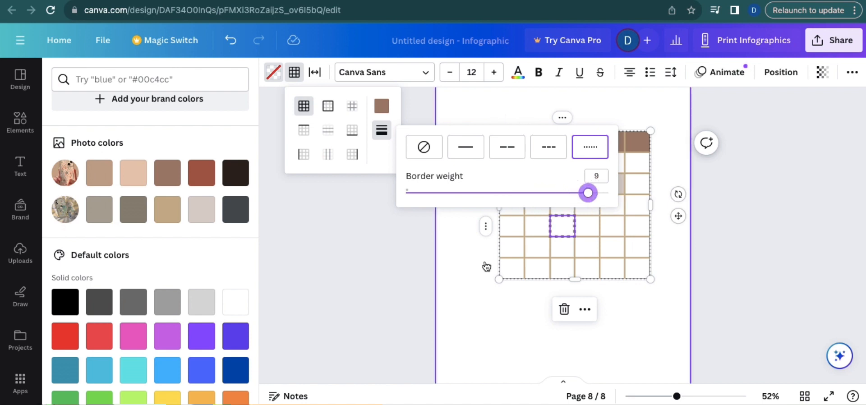
{"action": "left_click", "coordinate": [469, 271]}
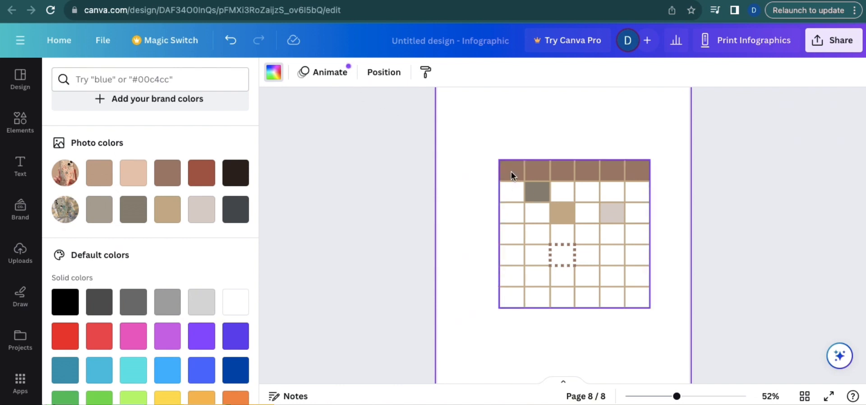
Select the whole table and increase its table spacing to open gaps between the cells.
{"action": "left_click", "coordinate": [510, 172]}
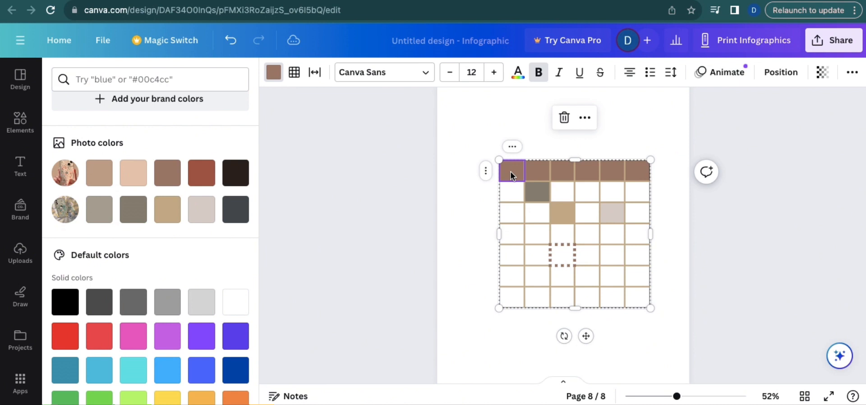
{"action": "left_click", "coordinate": [465, 123]}
{"action": "left_click_drag", "start_coordinate": [483, 162], "coordinate": [669, 314]}
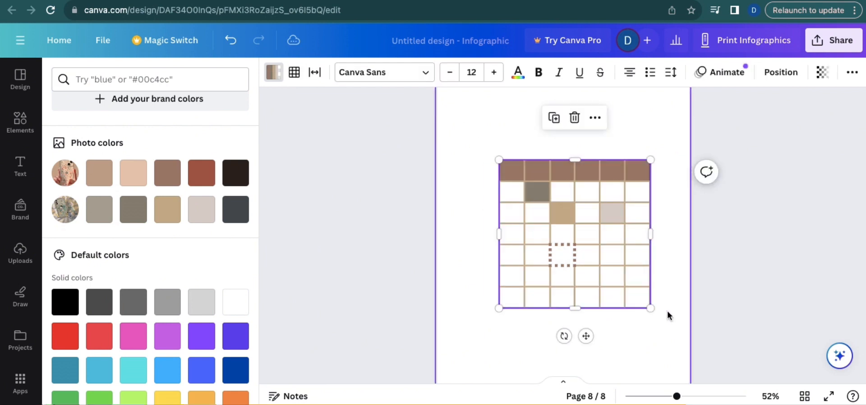
{"action": "left_click", "coordinate": [316, 74]}
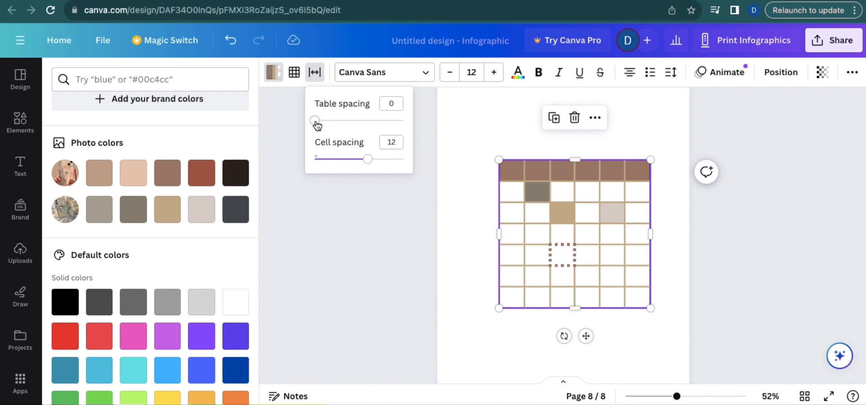
{"action": "left_click_drag", "start_coordinate": [316, 123], "coordinate": [374, 122]}
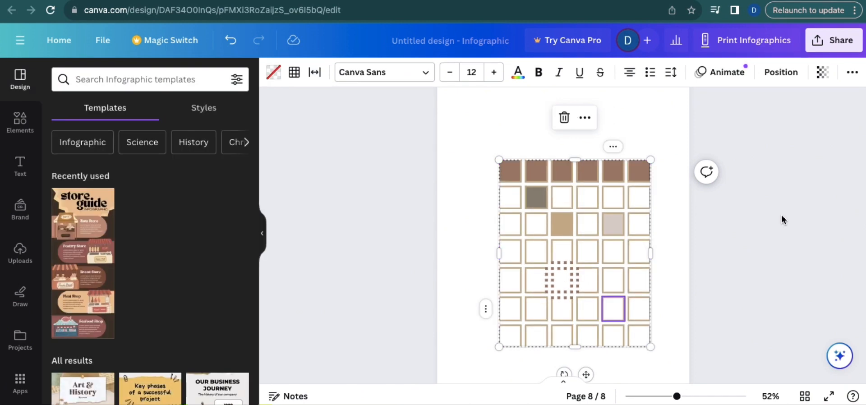